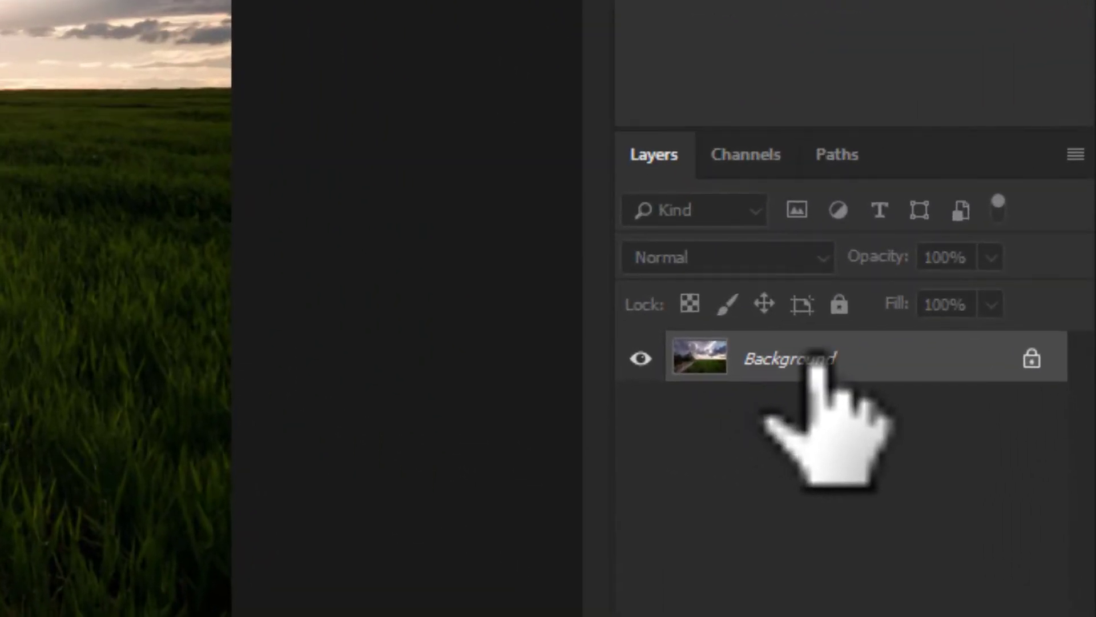
{"action": "left_click_drag", "start_coordinate": [994, 415], "coordinate": [994, 417]}
{"action": "left_click_drag", "start_coordinate": [814, 367], "coordinate": [772, 351]}
{"action": "key", "text": "ctrl+j"}
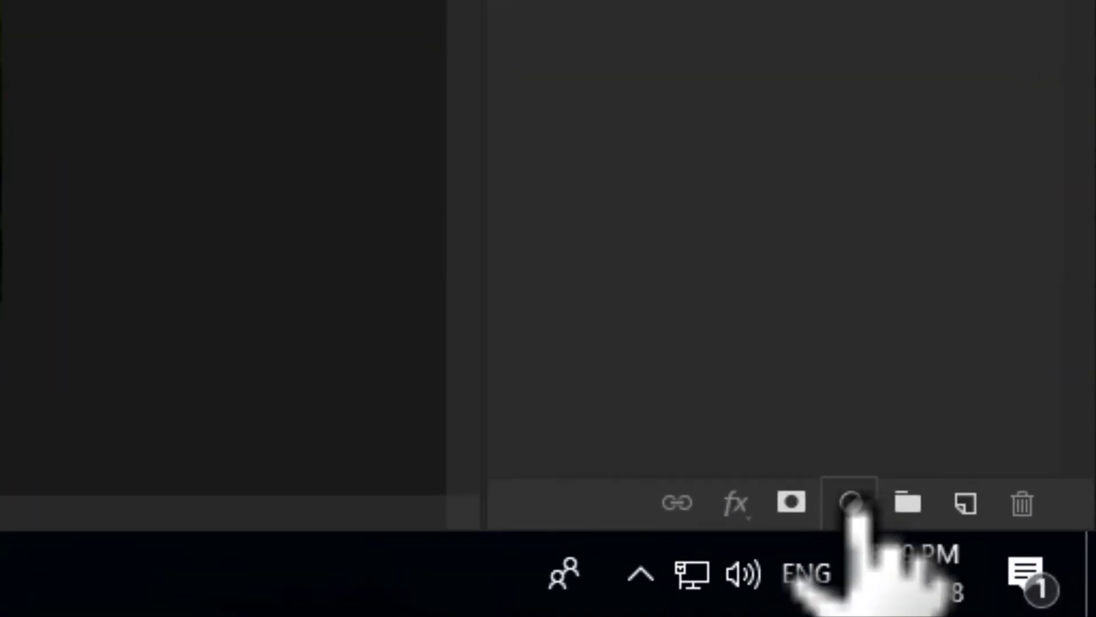
- Add an Exposure adjustment layer above the Background layer and move its properties clear of the photo's centre
{"action": "left_click", "coordinate": [852, 504]}
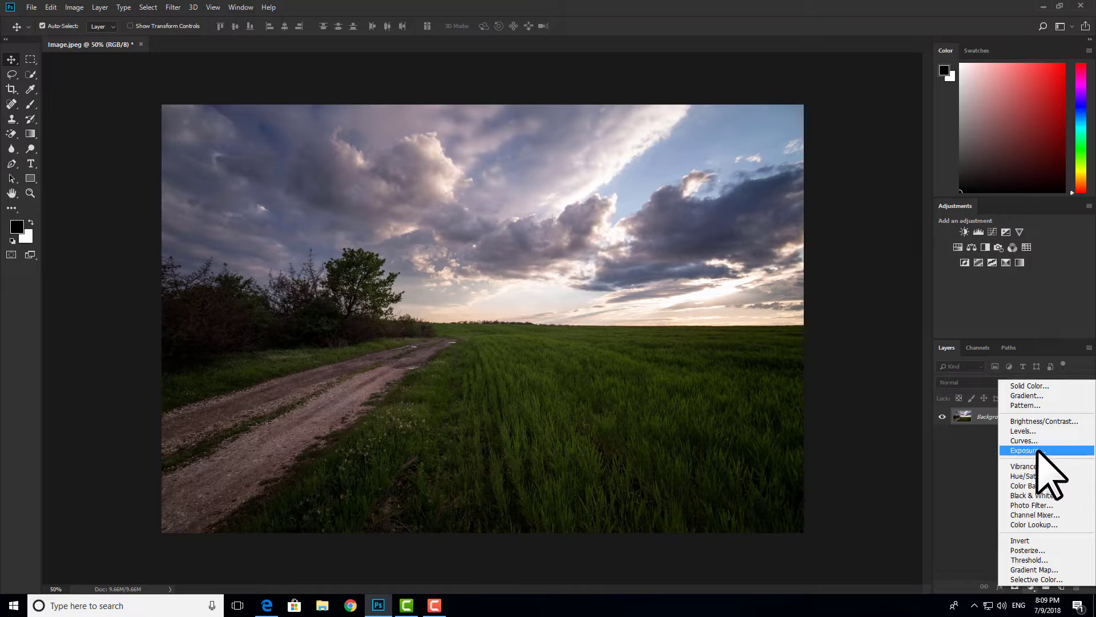
{"action": "left_click", "coordinate": [1039, 451]}
{"action": "left_click_drag", "start_coordinate": [731, 167], "coordinate": [839, 109]}
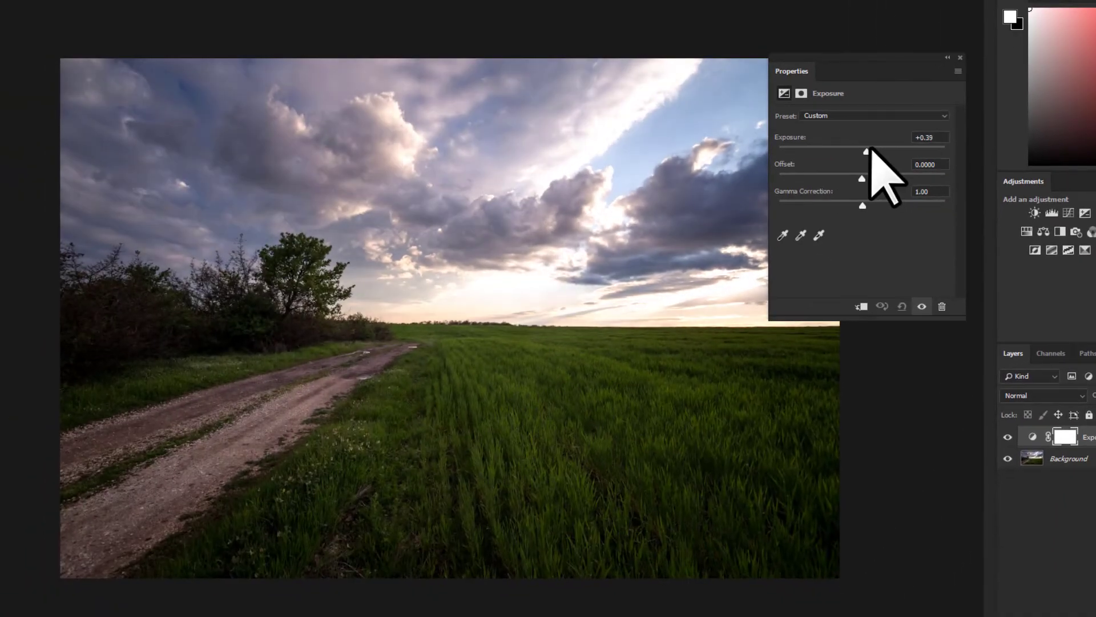
- Try Exposure at +1.94, and at +1.33 with Offset at -0.0917, and reset the adjustment to its defaults
{"action": "left_click_drag", "start_coordinate": [536, 359], "coordinate": [574, 358]}
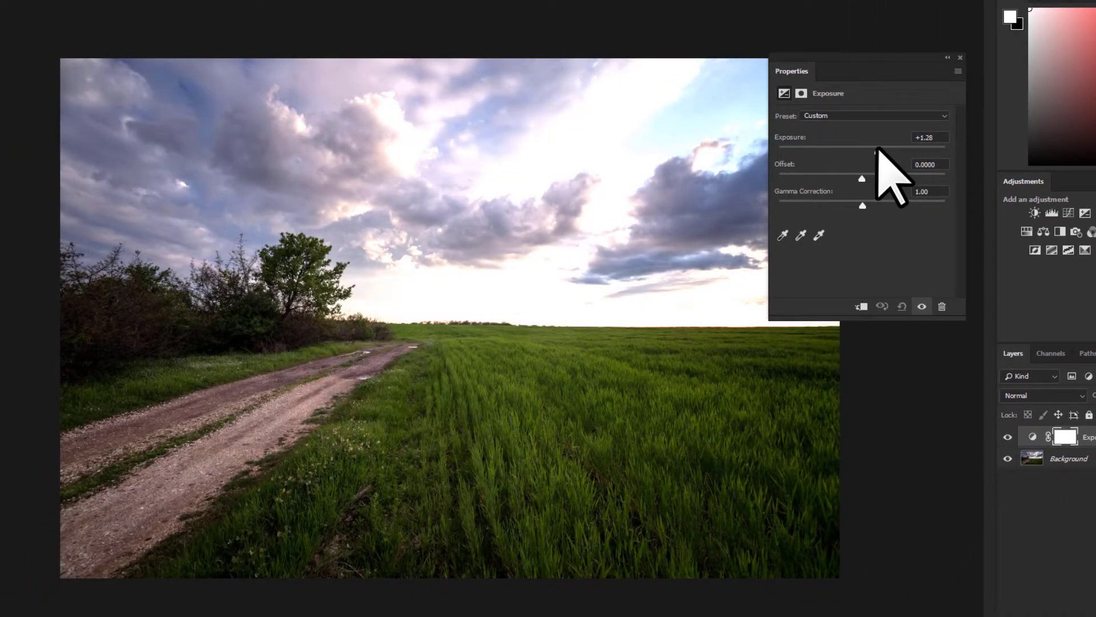
{"action": "left_click_drag", "start_coordinate": [878, 151], "coordinate": [886, 151]}
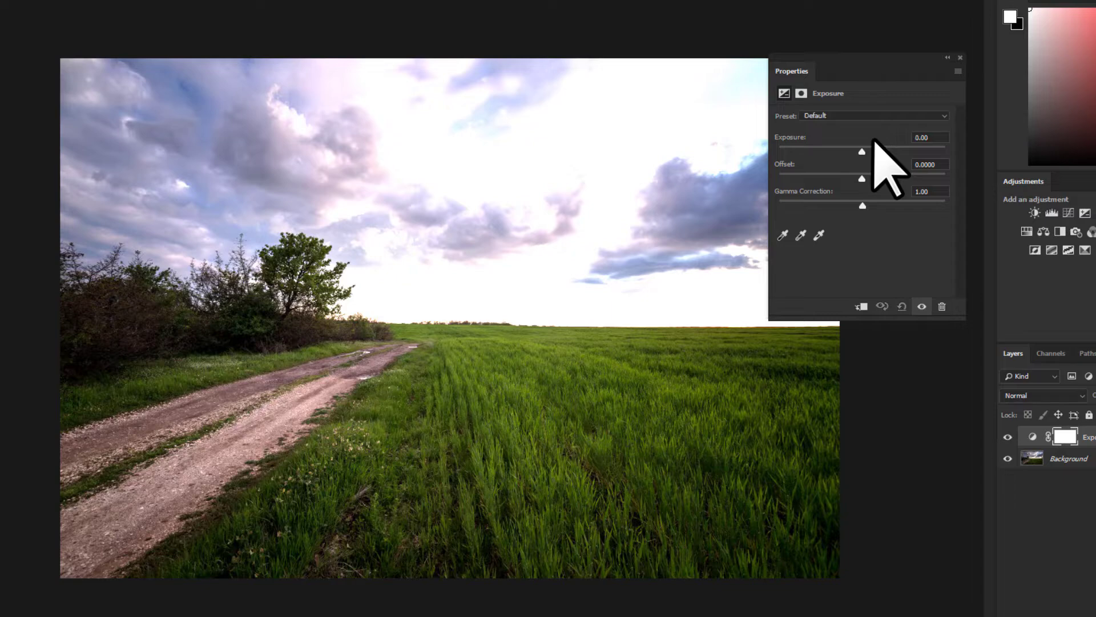
{"action": "double_click", "coordinate": [874, 139]}
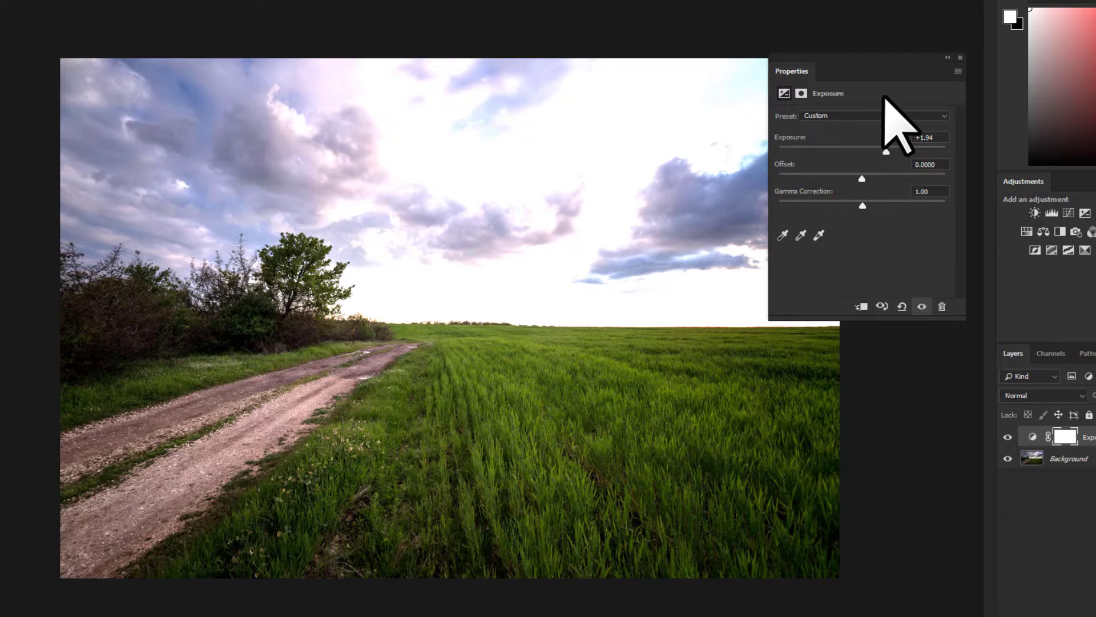
{"action": "key", "text": "ctrl+z"}
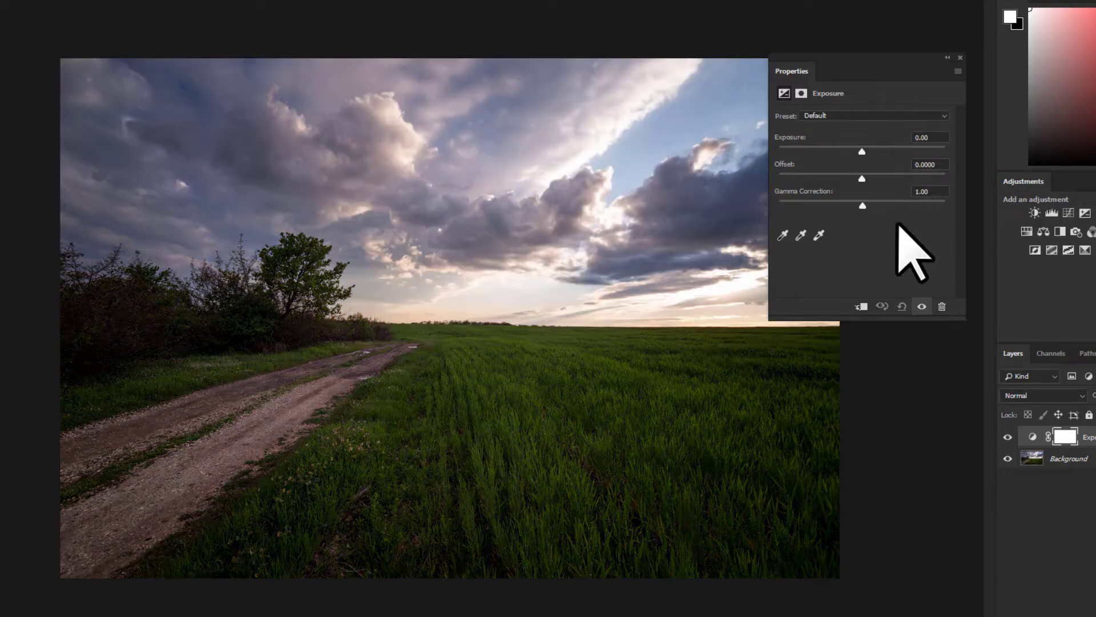
{"action": "left_click_drag", "start_coordinate": [861, 149], "coordinate": [846, 178]}
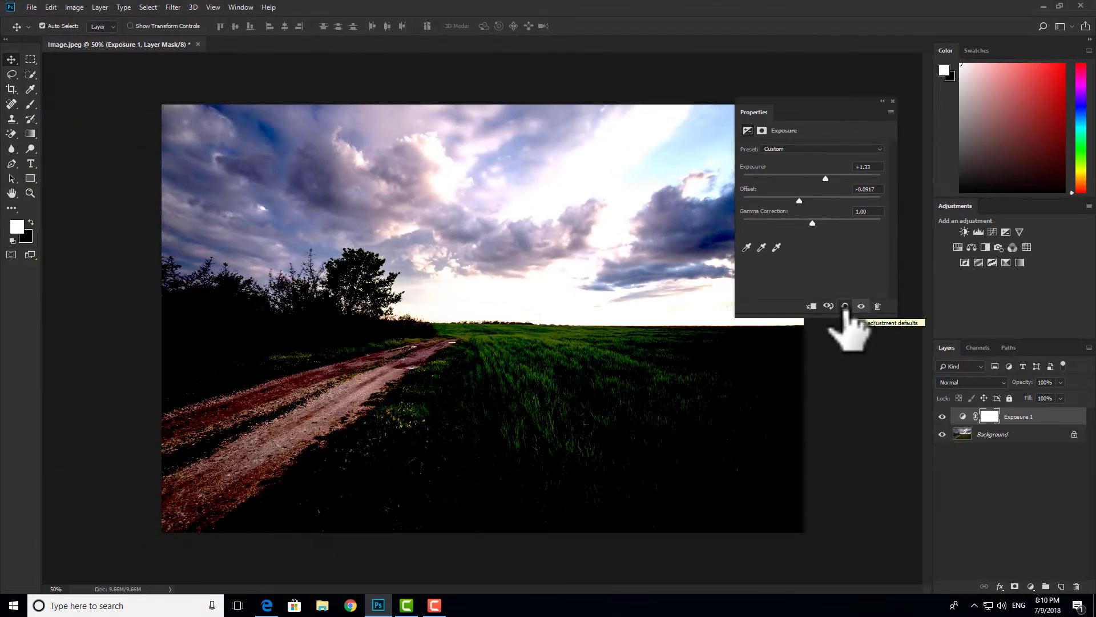
{"action": "left_click", "coordinate": [845, 306]}
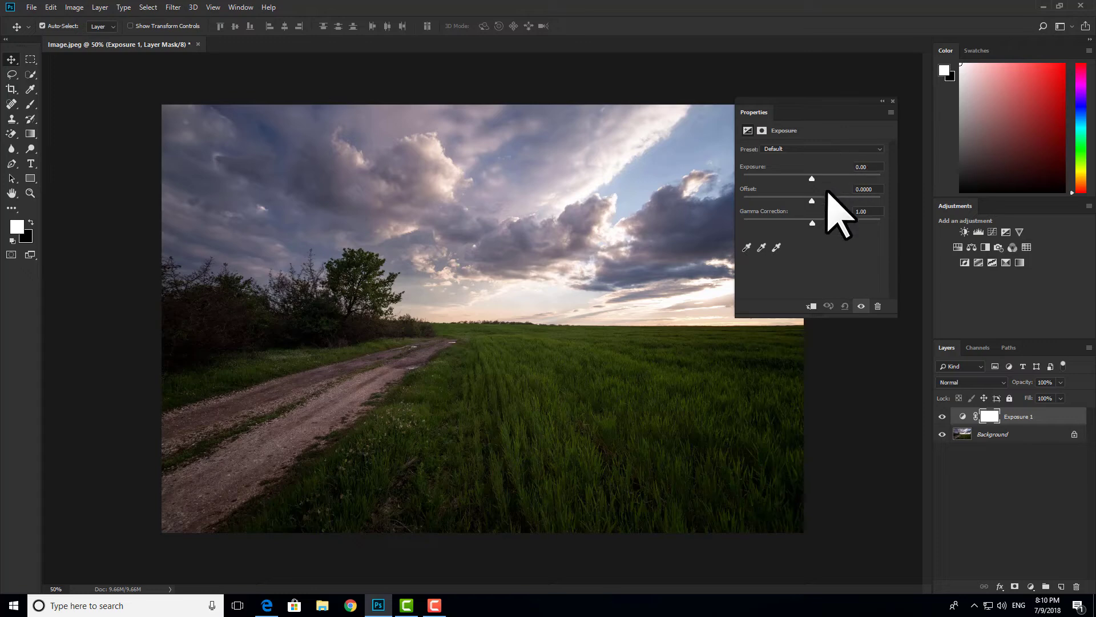
- Try Exposure at -2.22 and Offset at +0.0667, undoing each change
{"action": "left_click_drag", "start_coordinate": [810, 175], "coordinate": [789, 179]}
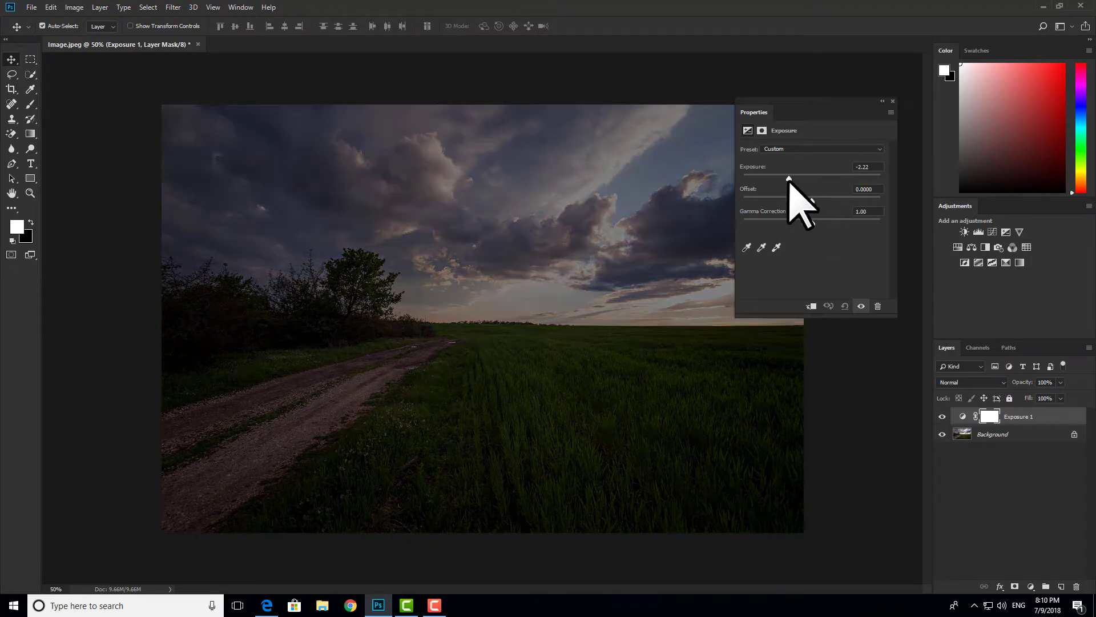
{"action": "key", "text": "ctrl+z"}
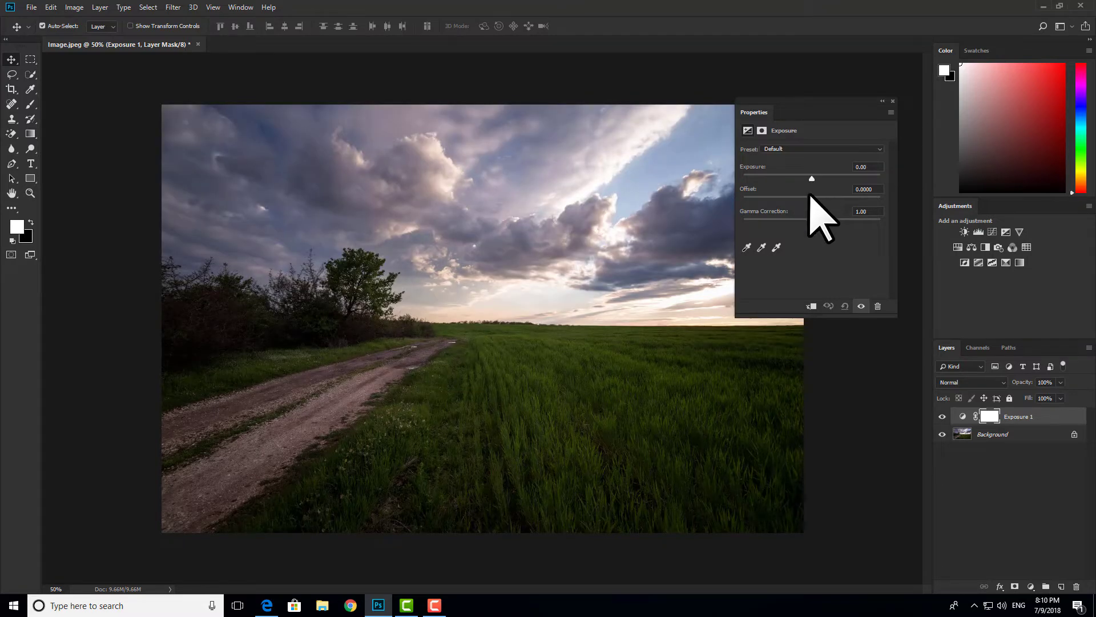
{"action": "left_click_drag", "start_coordinate": [809, 199], "coordinate": [821, 200]}
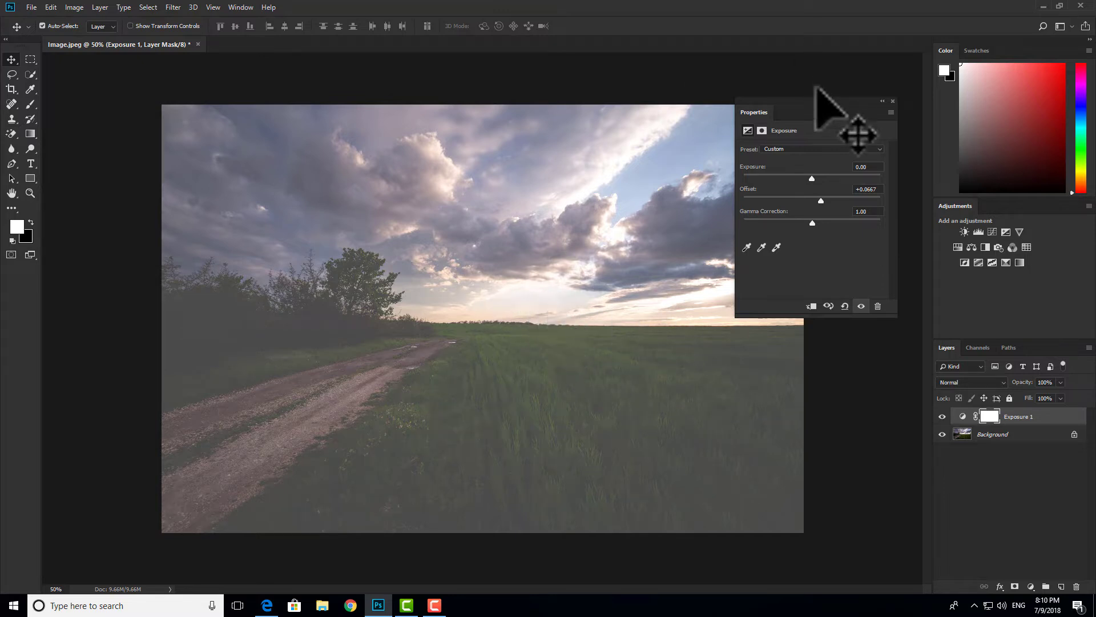
{"action": "key", "text": "ctrl+z"}
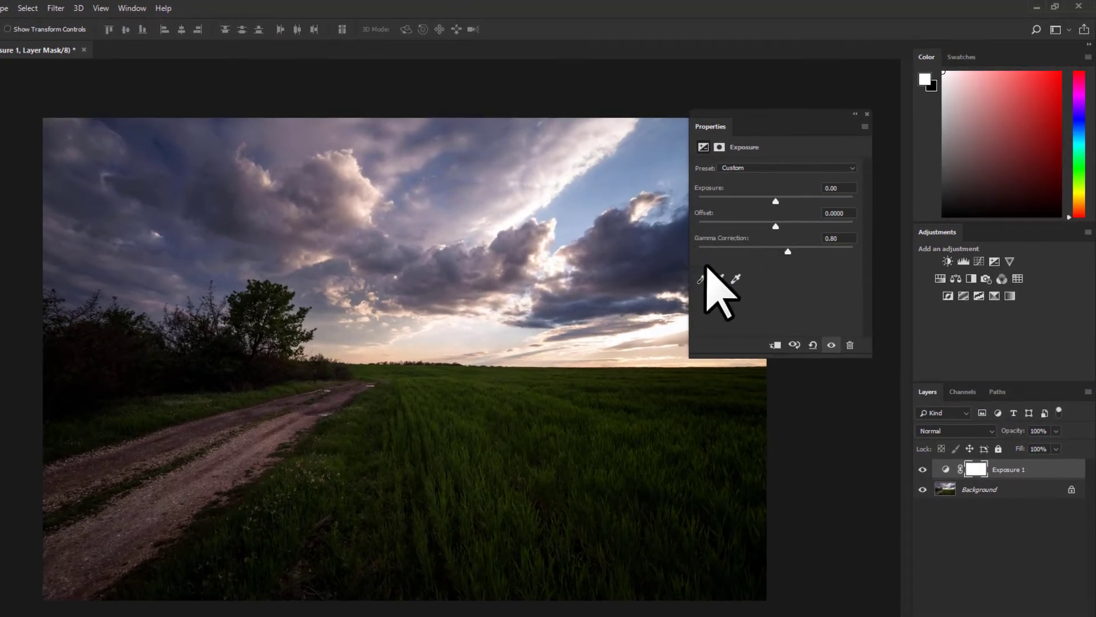
- Brighten the photo by setting the Exposure adjustment's Gamma Correction to 1.46
{"action": "left_click_drag", "start_coordinate": [781, 254], "coordinate": [758, 252]}
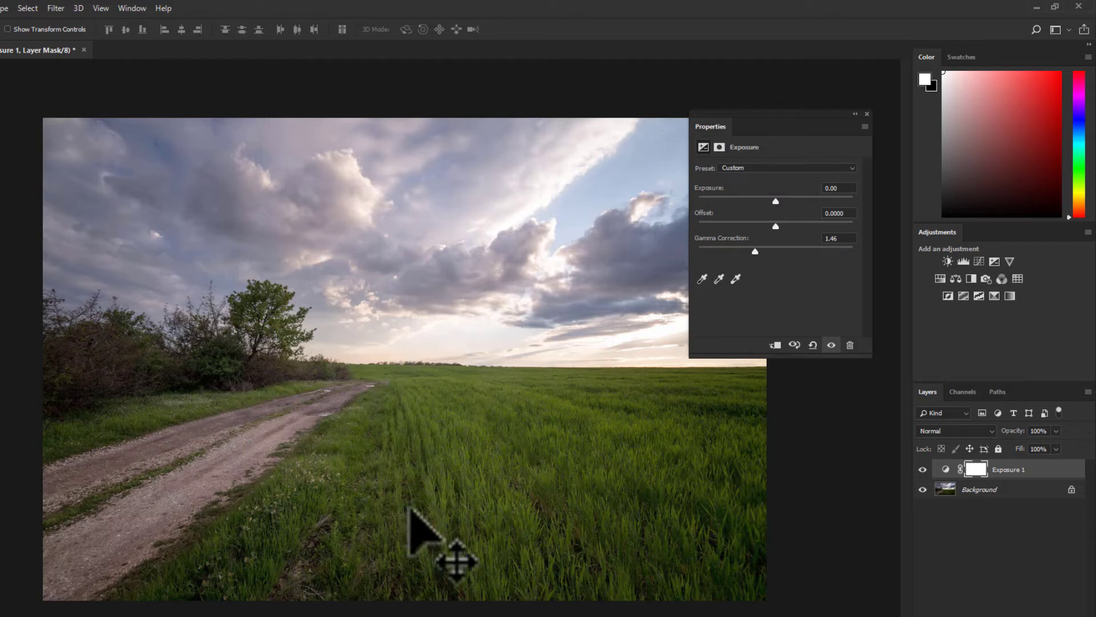
{"action": "key", "text": "ctrl+minus"}
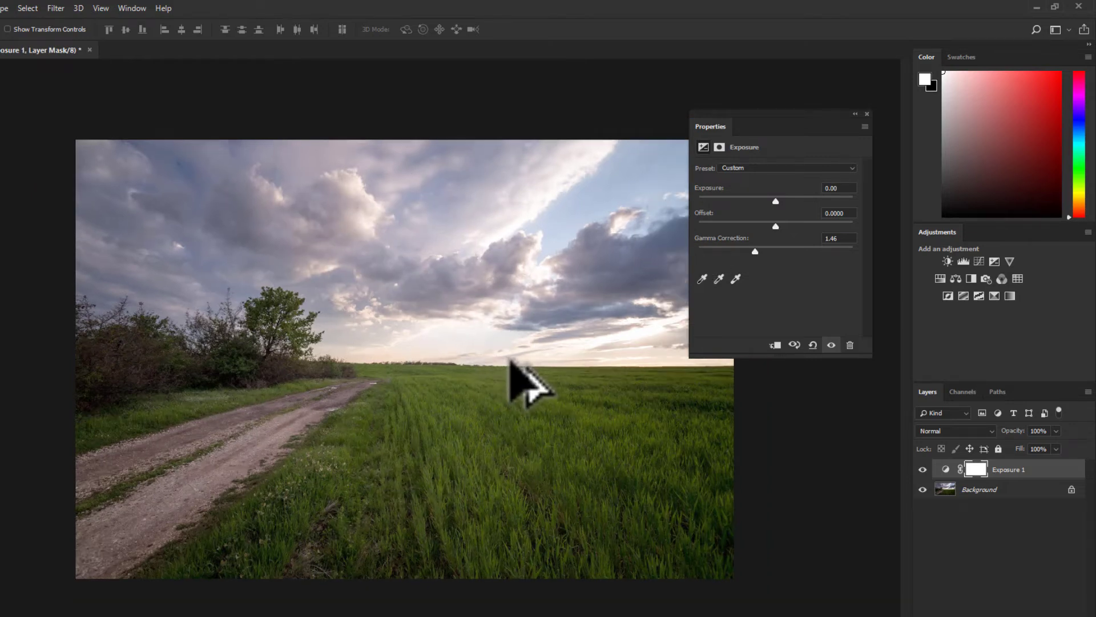
{"action": "key", "text": "ctrl+plus"}
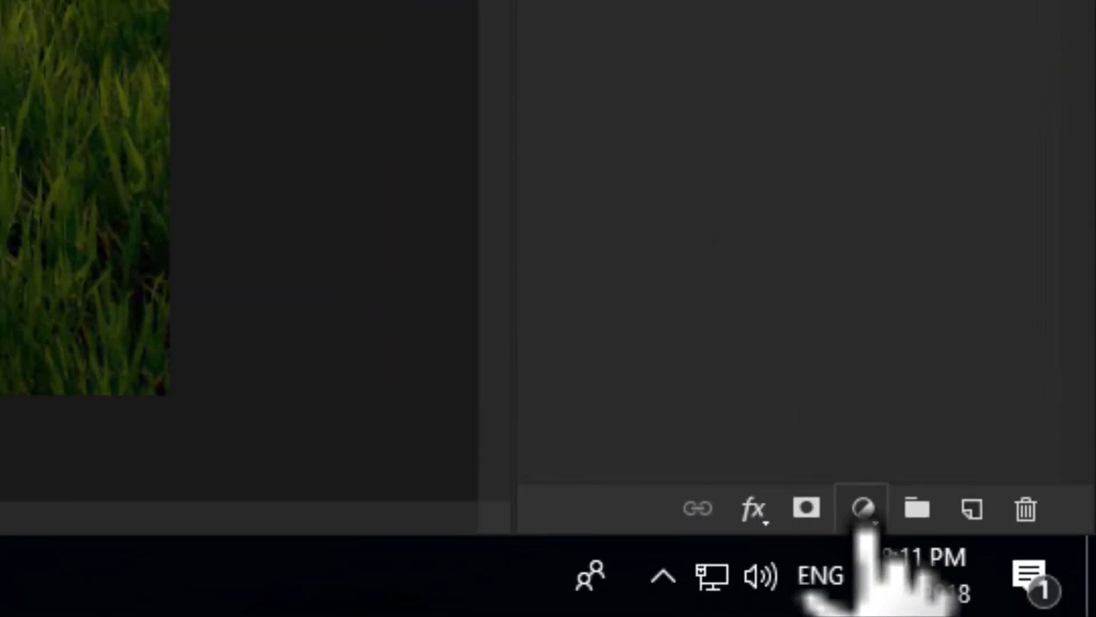
- Add a Curves adjustment layer and shape its RGB curve into an S that darkens the shadows and lifts the highlights
{"action": "left_click", "coordinate": [863, 517]}
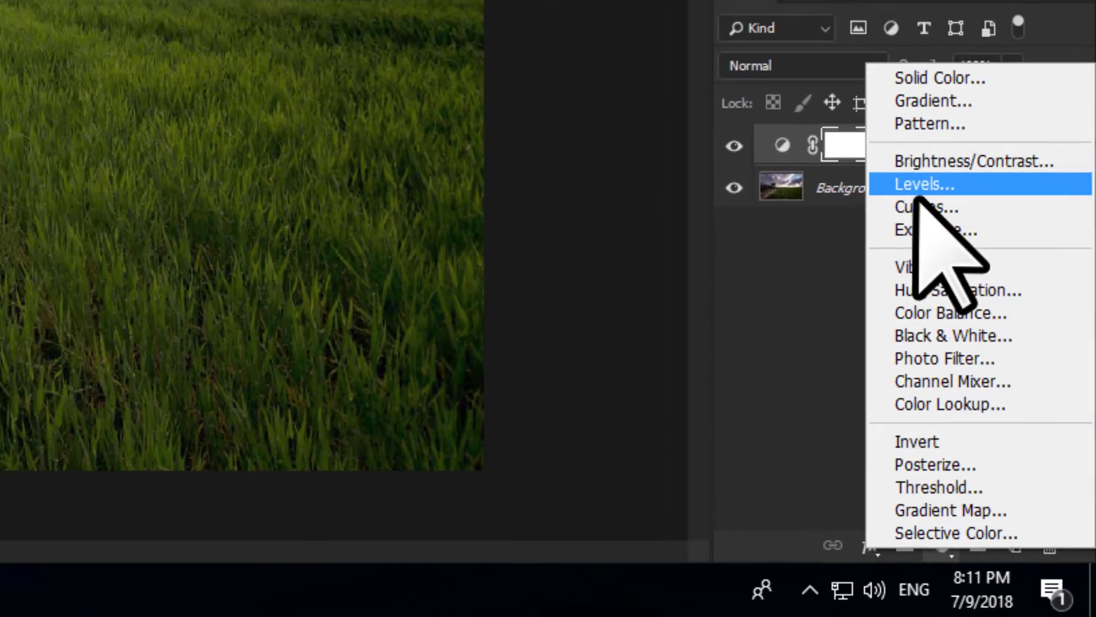
{"action": "left_click", "coordinate": [904, 152]}
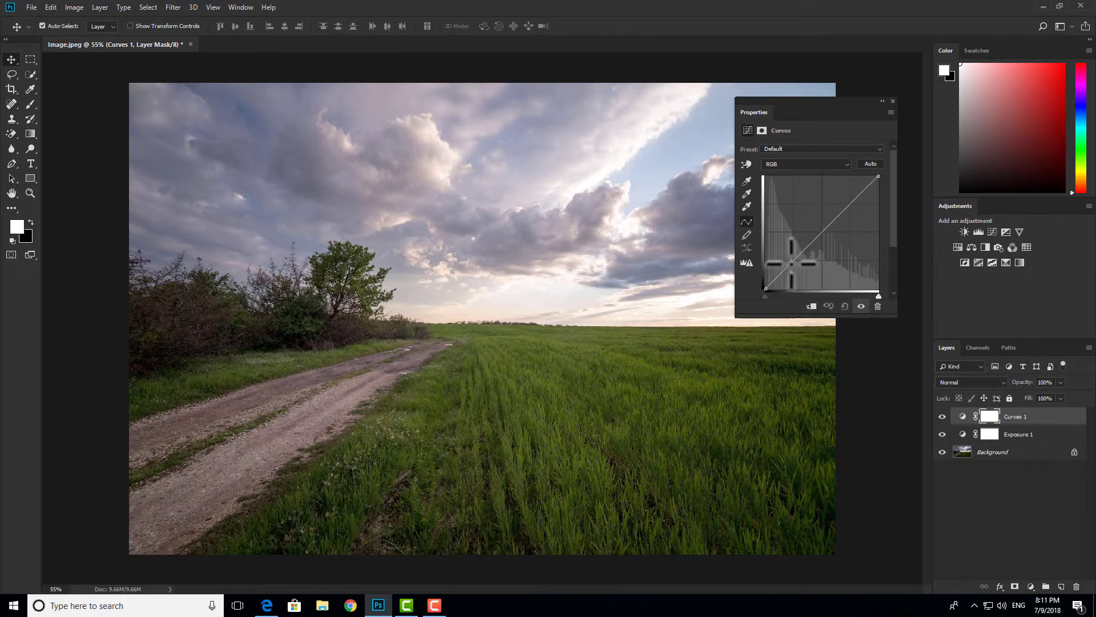
{"action": "left_click_drag", "start_coordinate": [799, 264], "coordinate": [800, 264]}
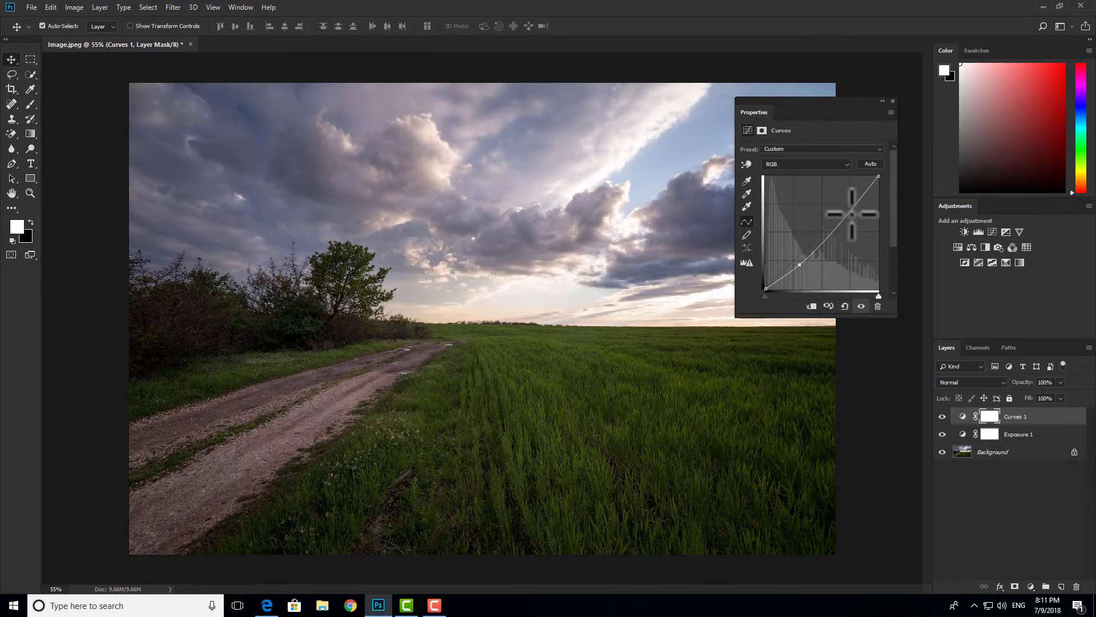
{"action": "left_click_drag", "start_coordinate": [850, 214], "coordinate": [845, 208]}
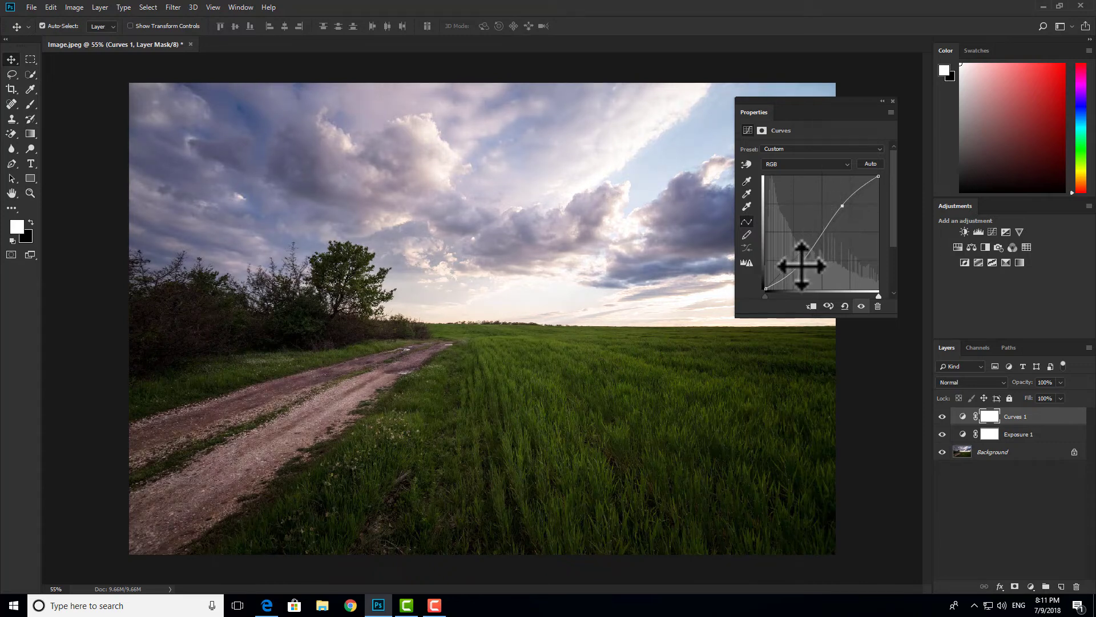
{"action": "left_click", "coordinate": [893, 101]}
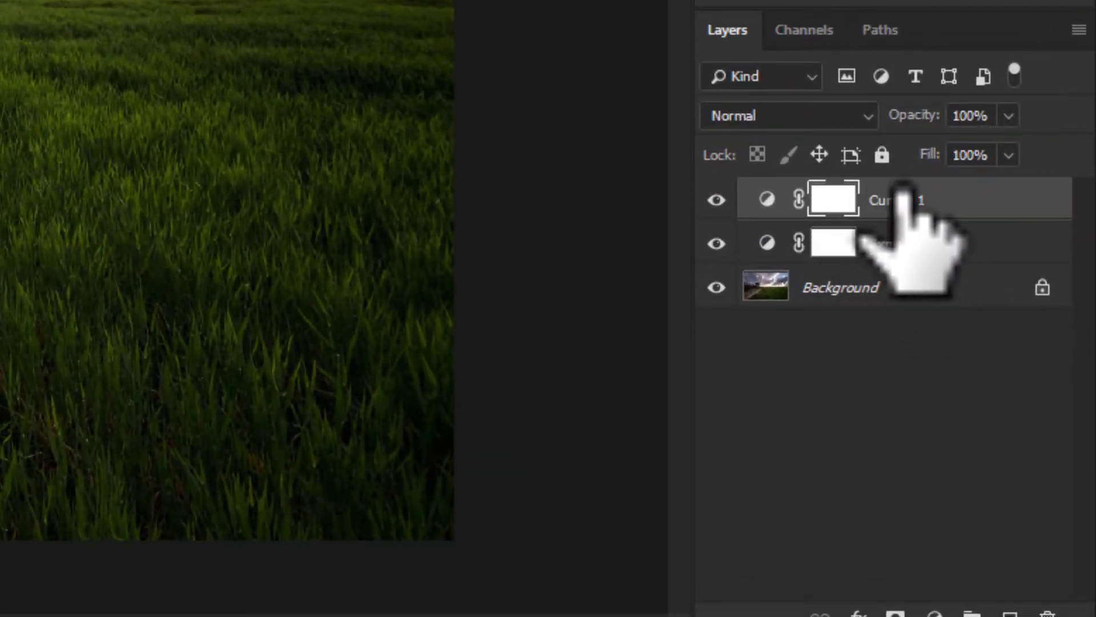
- Group the Curves 1 and Exposure 1 adjustment layers together
{"action": "left_click", "coordinate": [905, 243], "text": "shift"}
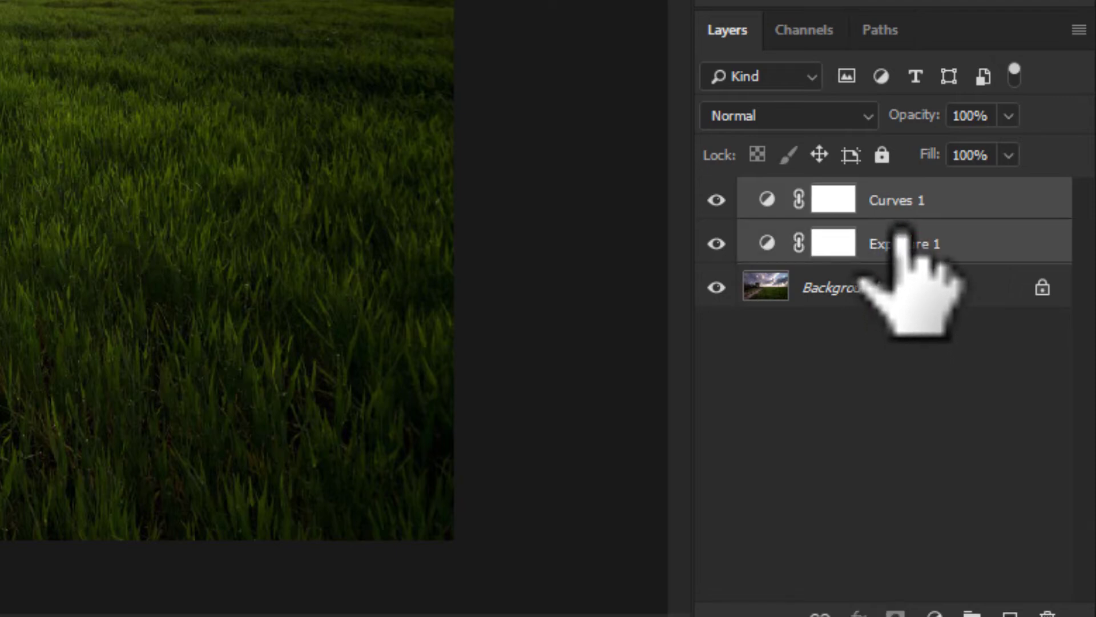
{"action": "left_click", "coordinate": [885, 207]}
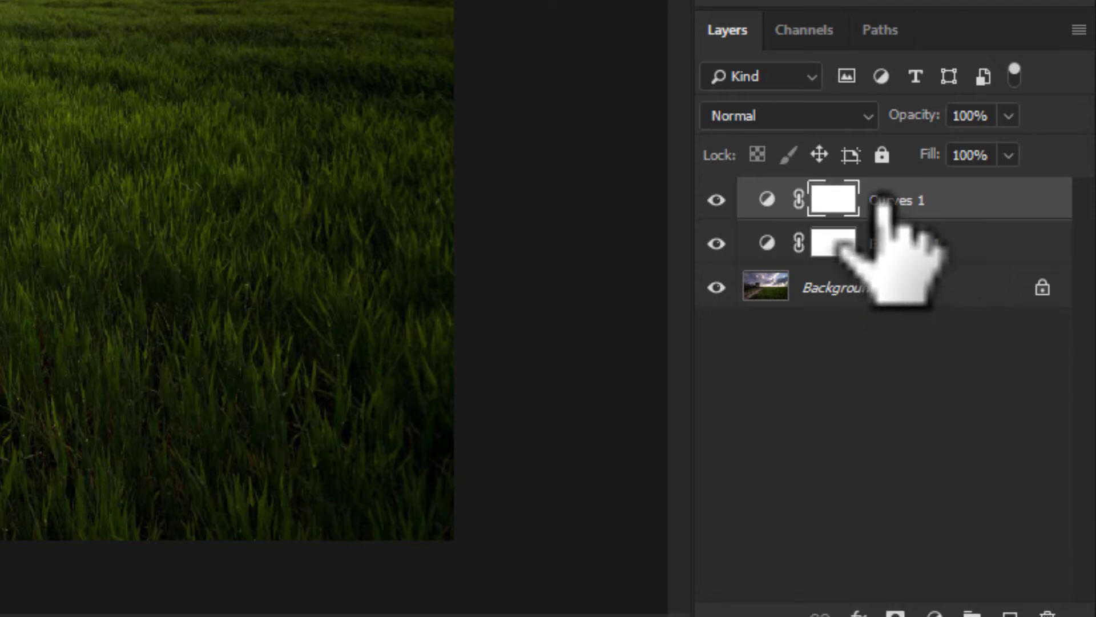
{"action": "left_click", "coordinate": [909, 251], "text": "shift"}
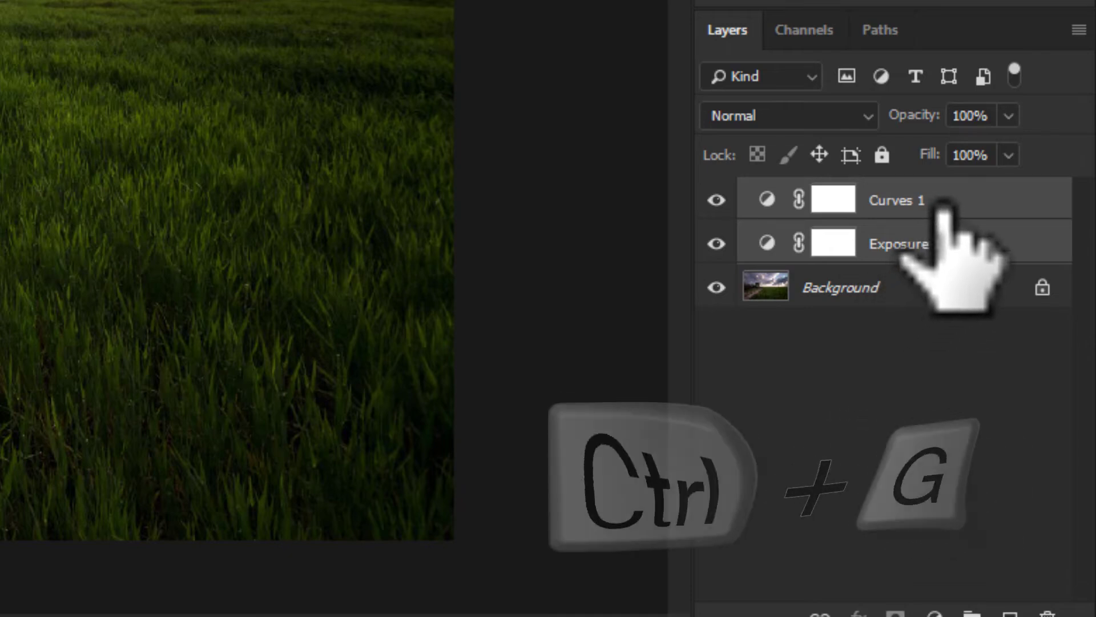
{"action": "key", "text": "ctrl+g"}
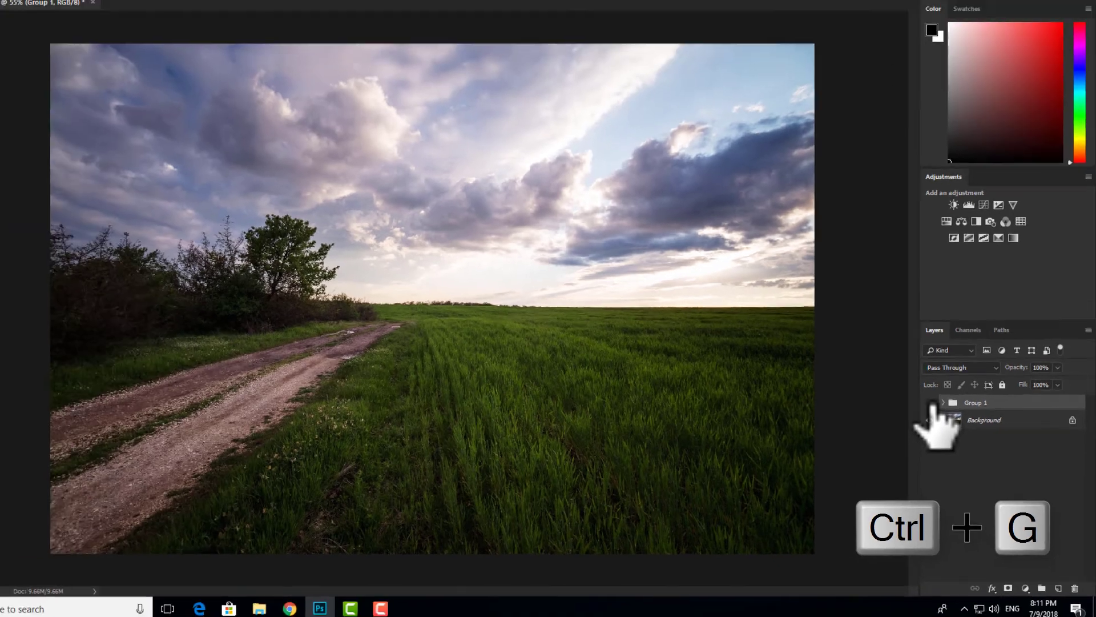
- Compare the photo with and without the grouped Curves and Exposure adjustments
{"action": "left_click", "coordinate": [719, 197]}
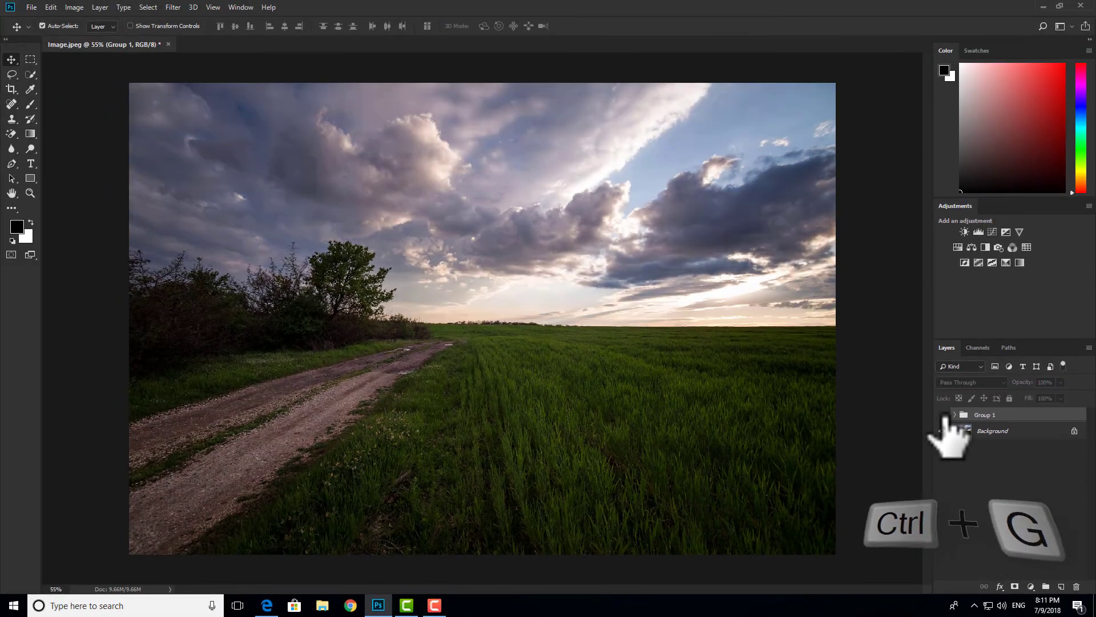
{"action": "left_click", "coordinate": [943, 414]}
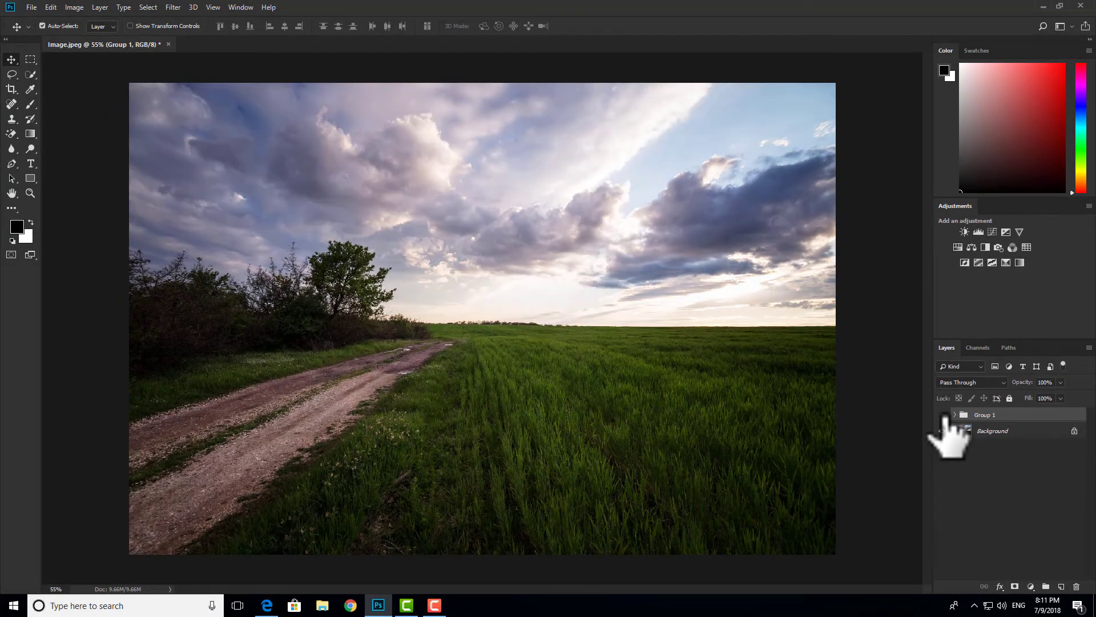
{"action": "left_click", "coordinate": [944, 417]}
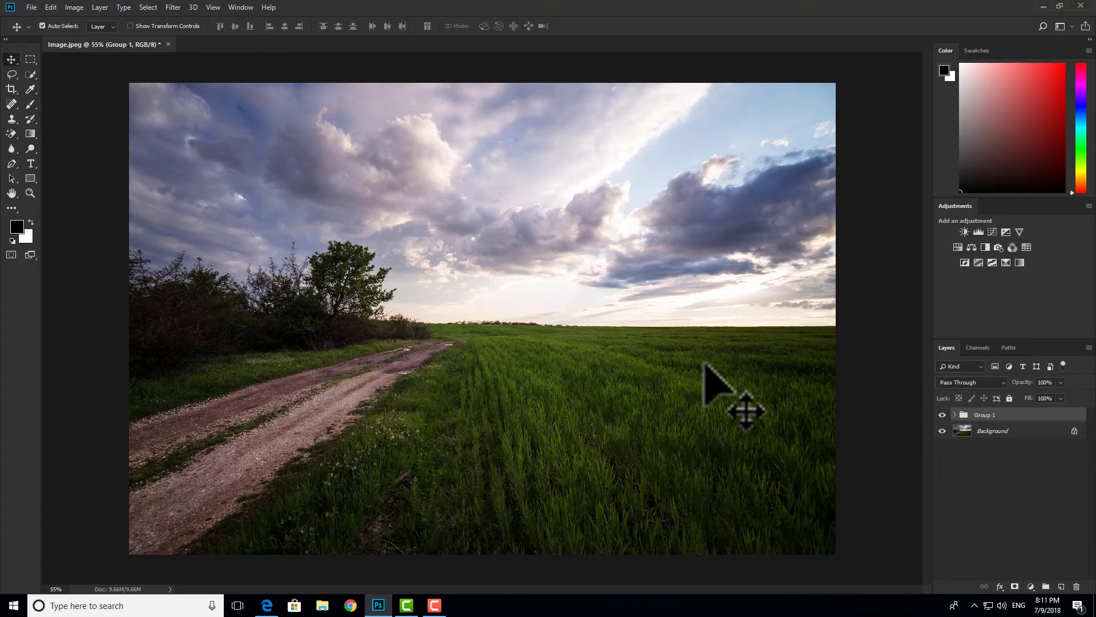
- Add a second Exposure adjustment layer above the group with Gamma Correction set to 1.51
{"action": "left_click", "coordinate": [1030, 586]}
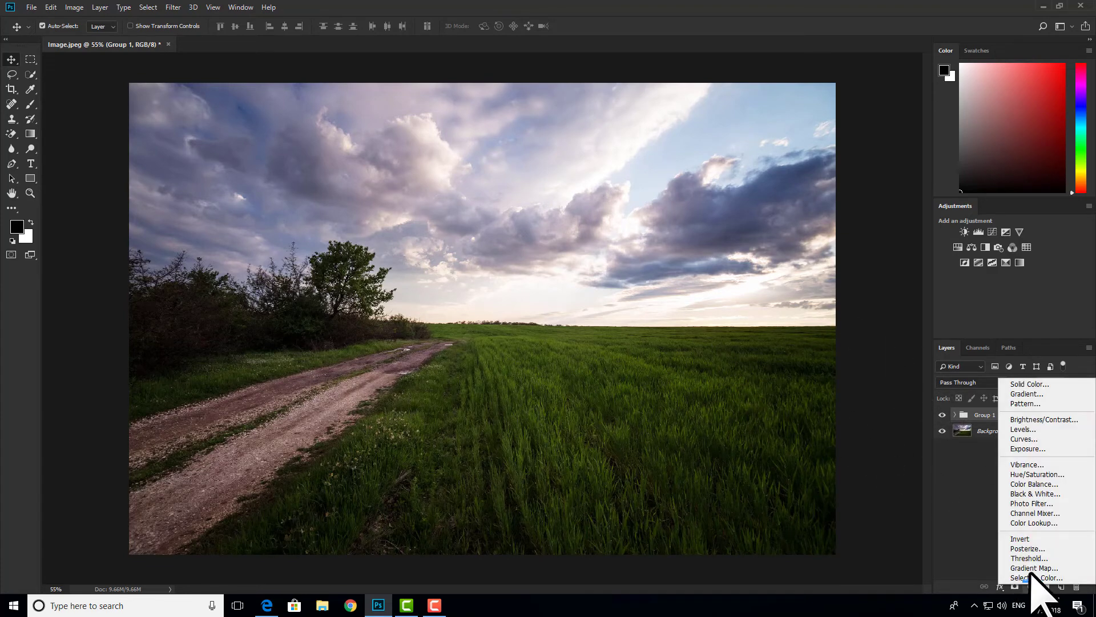
{"action": "left_click", "coordinate": [1030, 448]}
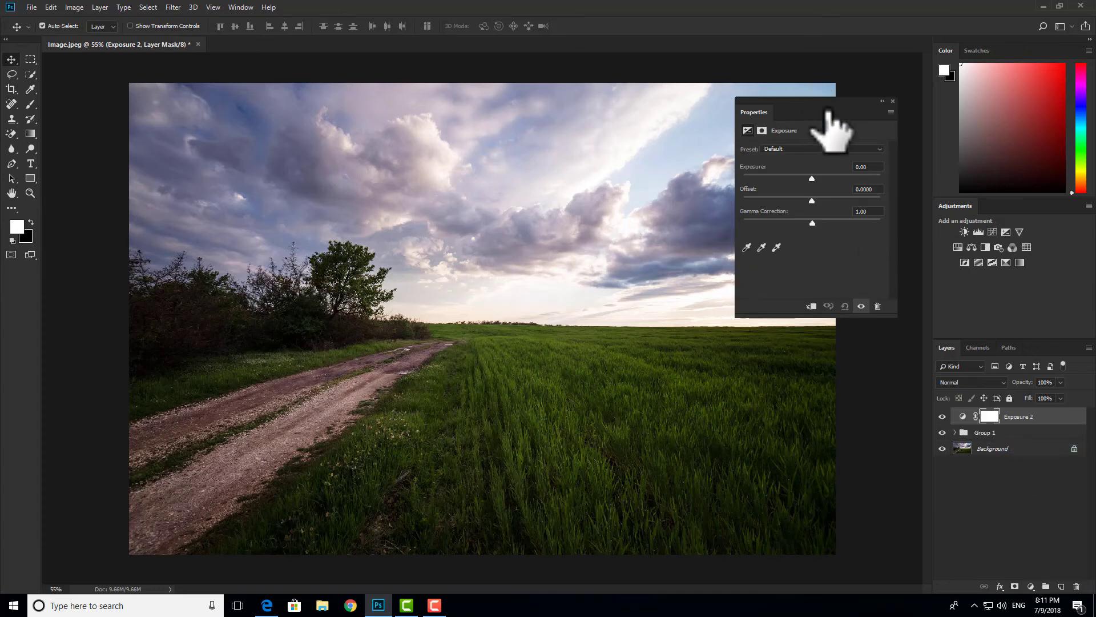
{"action": "left_click_drag", "start_coordinate": [811, 221], "coordinate": [792, 223]}
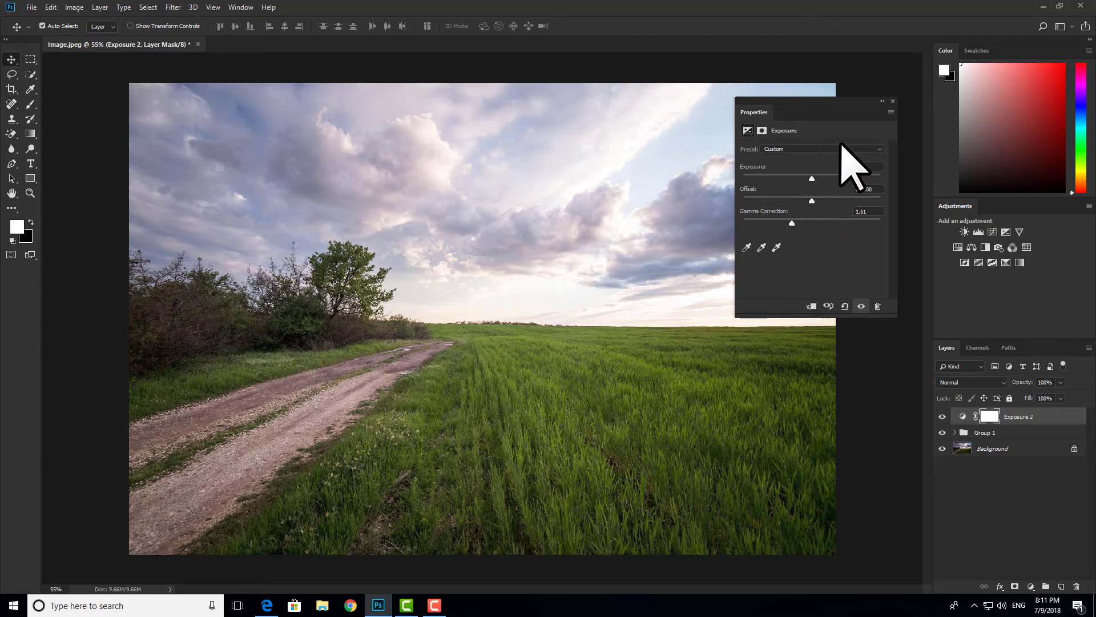
{"action": "left_click", "coordinate": [893, 101]}
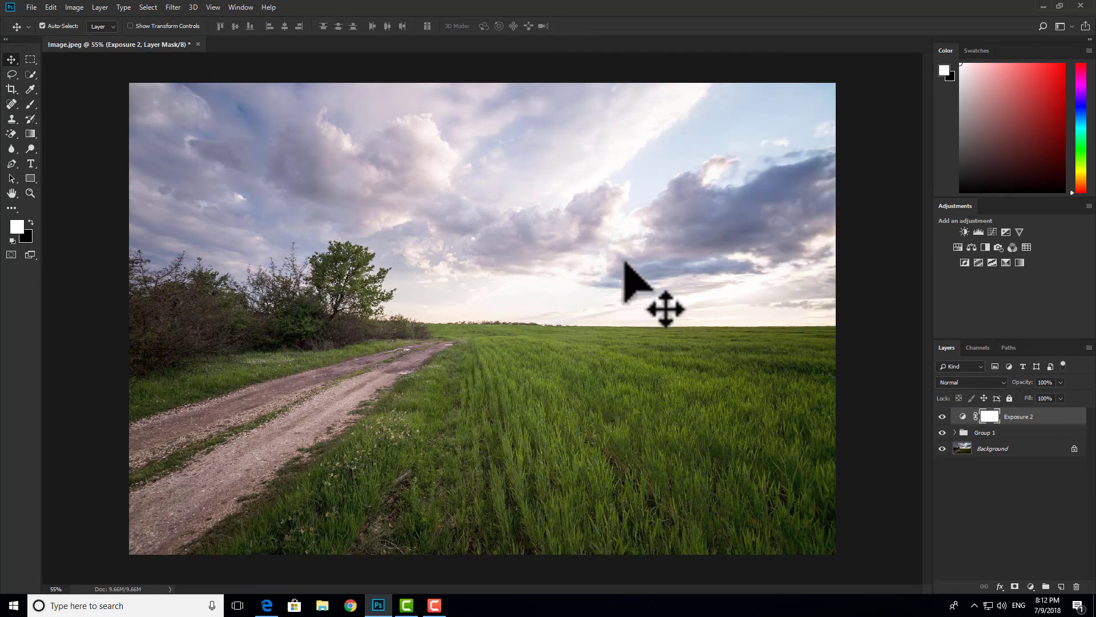
- Group the second Exposure adjustment layer together with Group 1
{"action": "scroll", "coordinate": [522, 422], "scroll_direction": "up", "scroll_amount": 3}
{"action": "left_click_drag", "start_coordinate": [444, 380], "coordinate": [437, 258]}
{"action": "left_click", "coordinate": [994, 433], "text": "shift"}
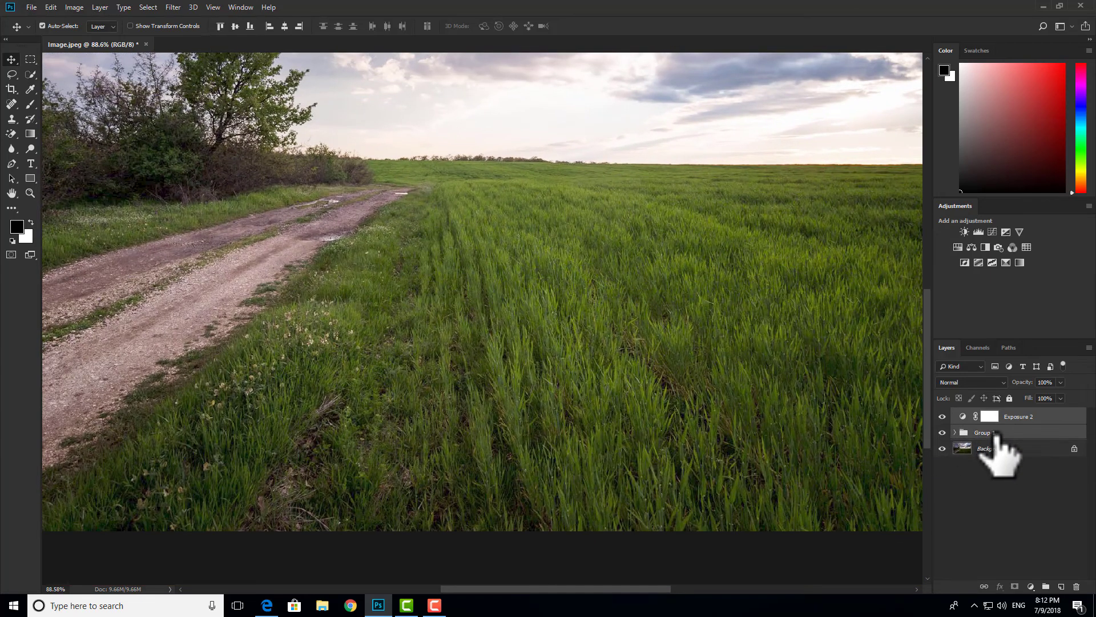
{"action": "key", "text": "ctrl+g"}
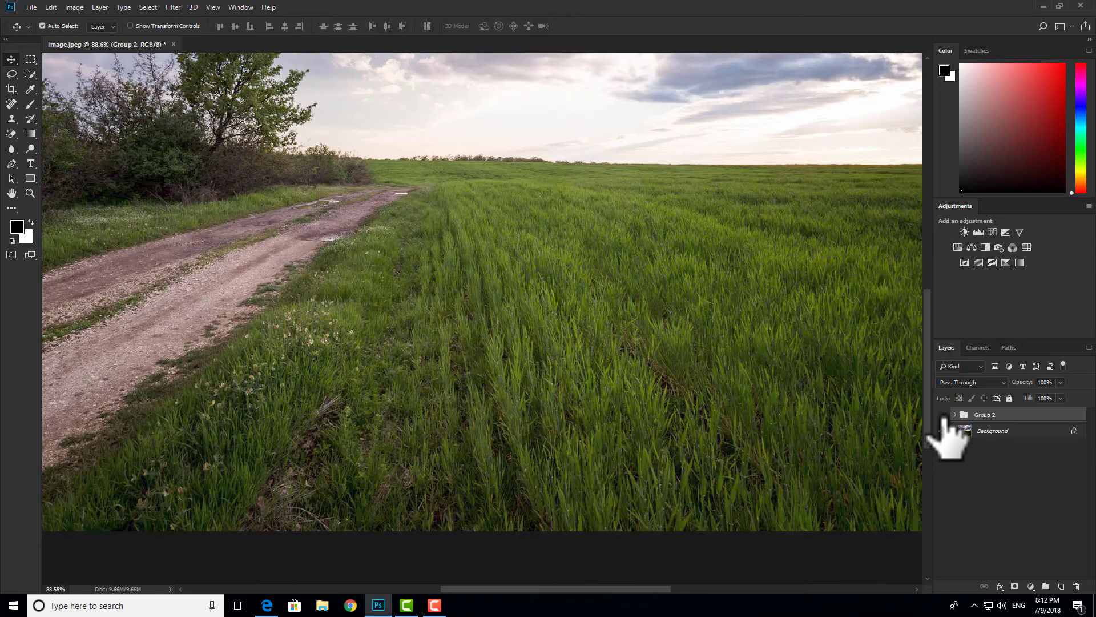
- Compare the whole photo with and without all the grouped adjustments, leaving the outer group visible
{"action": "left_click", "coordinate": [942, 415]}
{"action": "key", "text": "ctrl+0"}
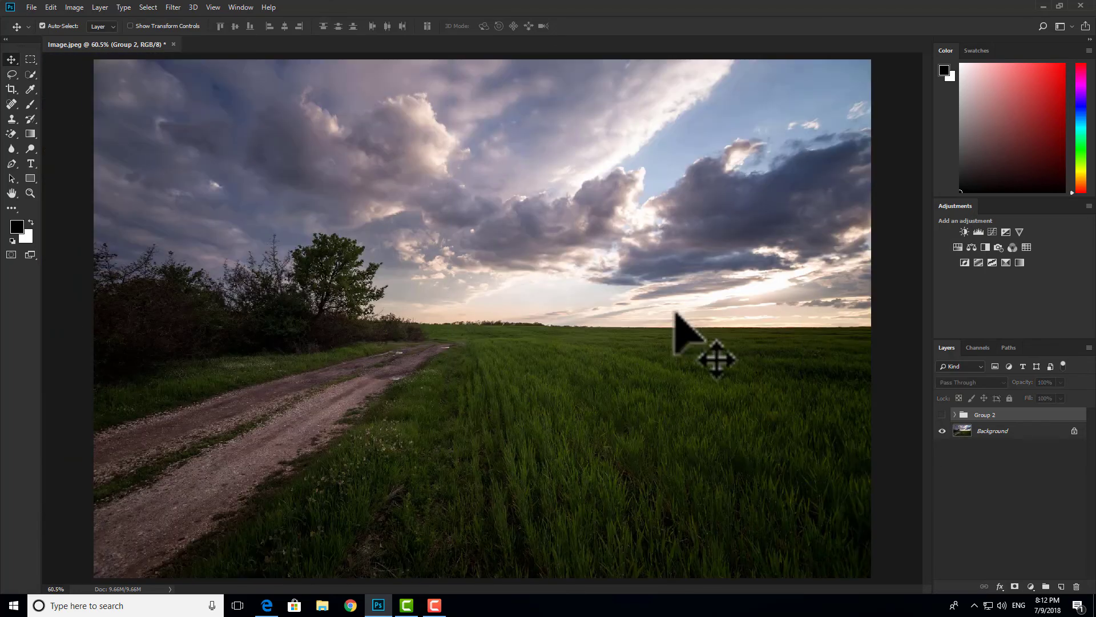
{"action": "left_click", "coordinate": [942, 415]}
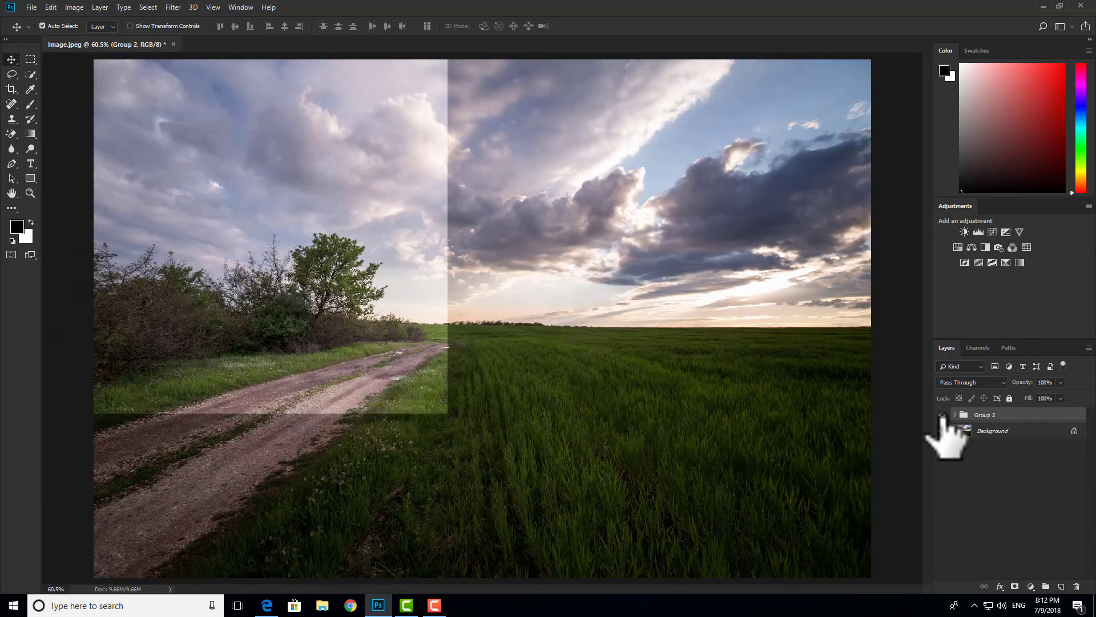
{"action": "left_click", "coordinate": [942, 415]}
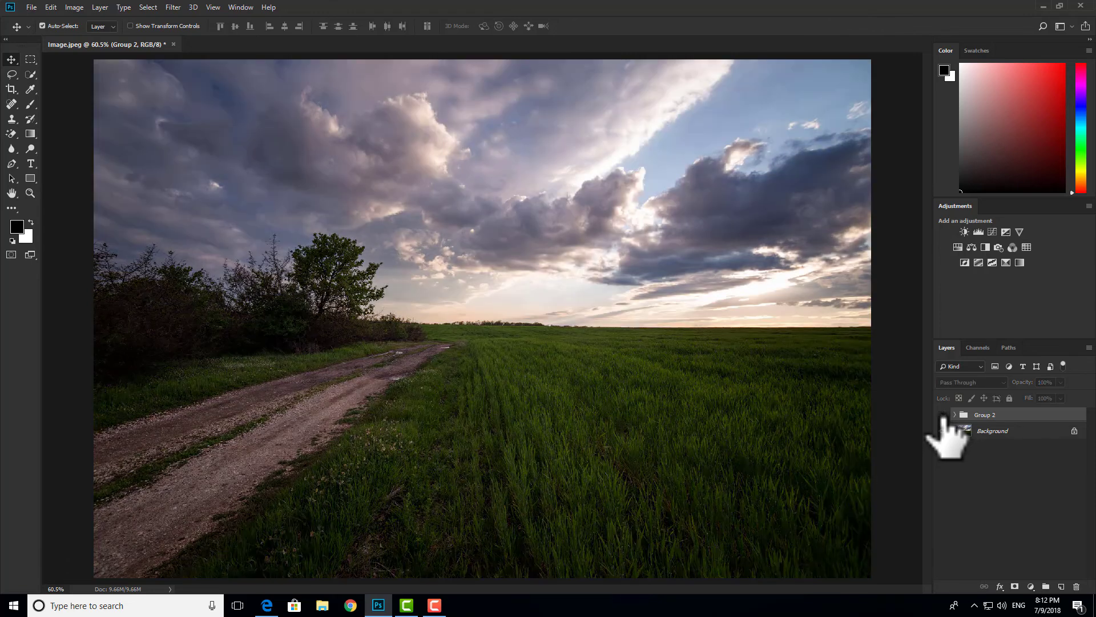
{"action": "left_click", "coordinate": [942, 415]}
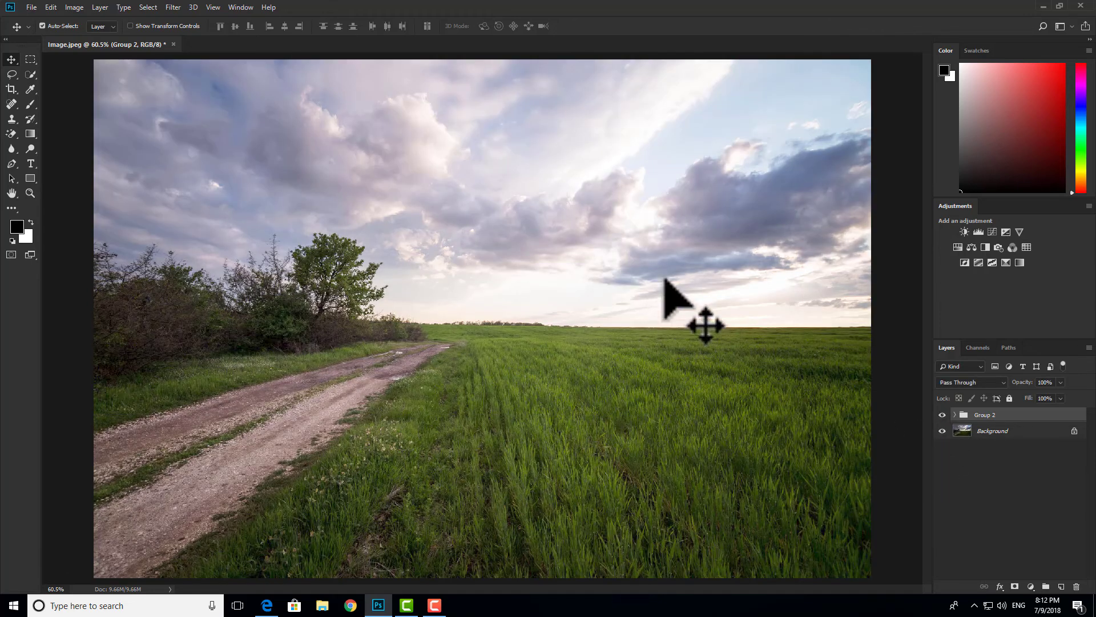